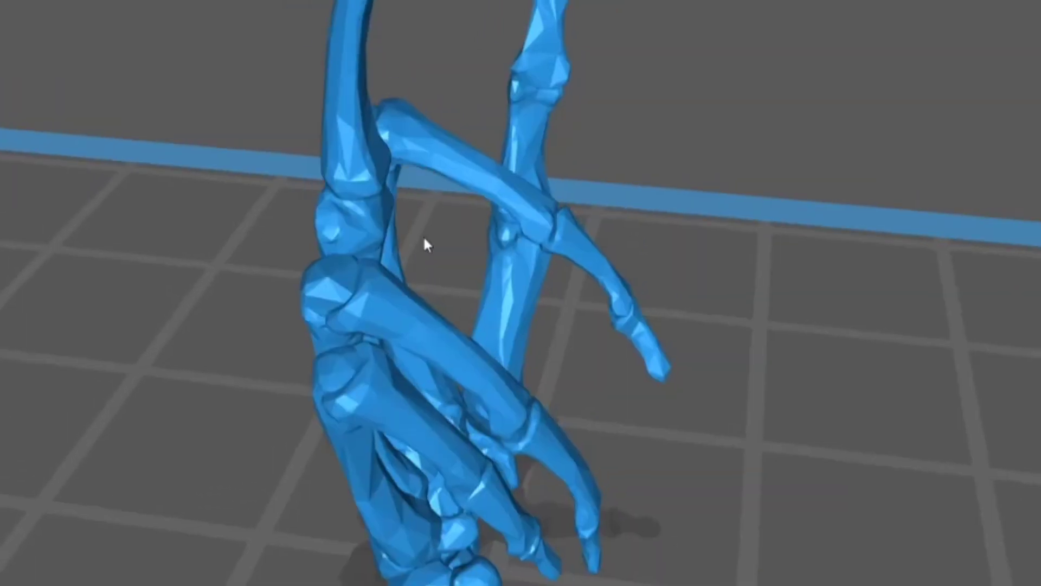
Step: Bring Meshmixer forward, orbit to a low front view of the hand, and switch to the Select tool
{"action": "left_click_drag", "start_coordinate": [423, 236], "coordinate": [560, 355]}
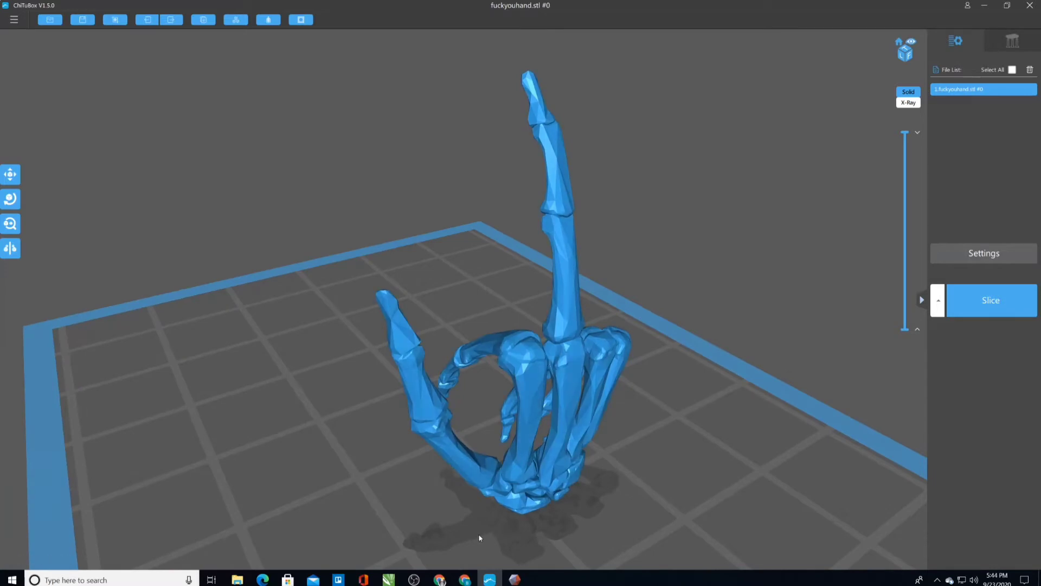
{"action": "left_click", "coordinate": [515, 580]}
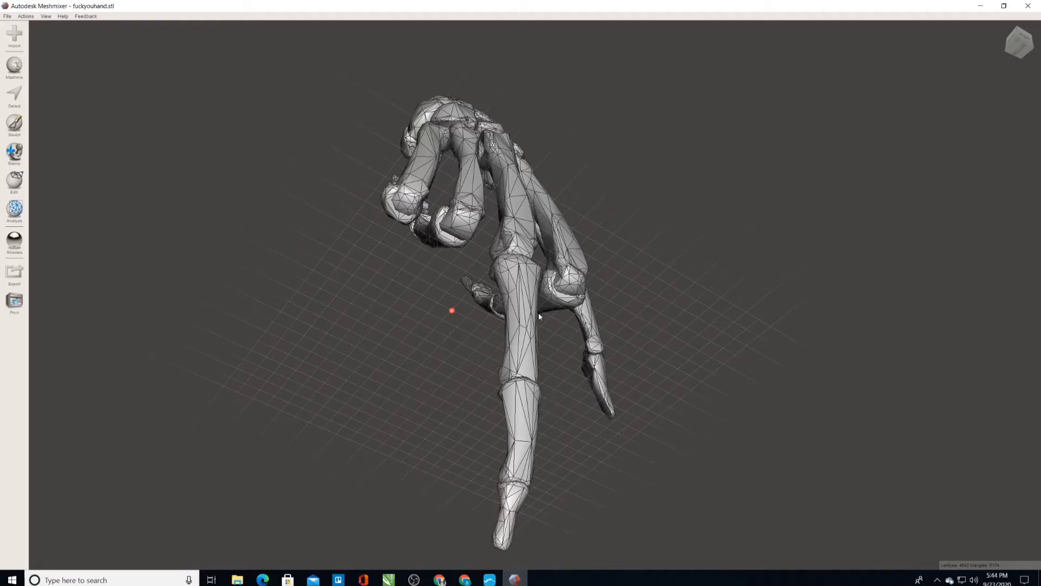
{"action": "right_click_drag", "start_coordinate": [540, 316], "coordinate": [504, 311]}
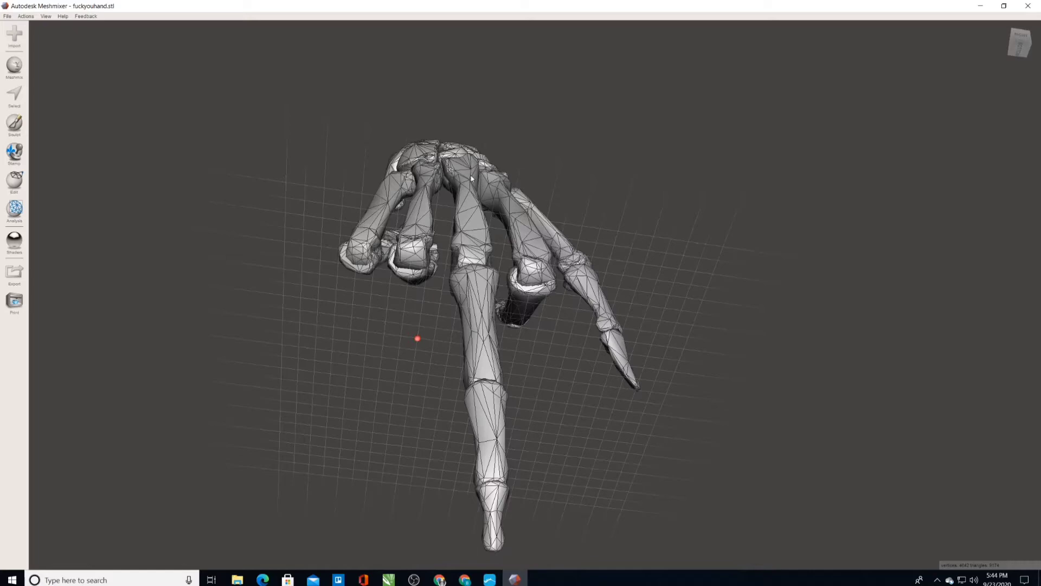
{"action": "right_click_drag", "start_coordinate": [471, 174], "coordinate": [475, 309]}
{"action": "right_click_drag", "start_coordinate": [456, 243], "coordinate": [489, 183]}
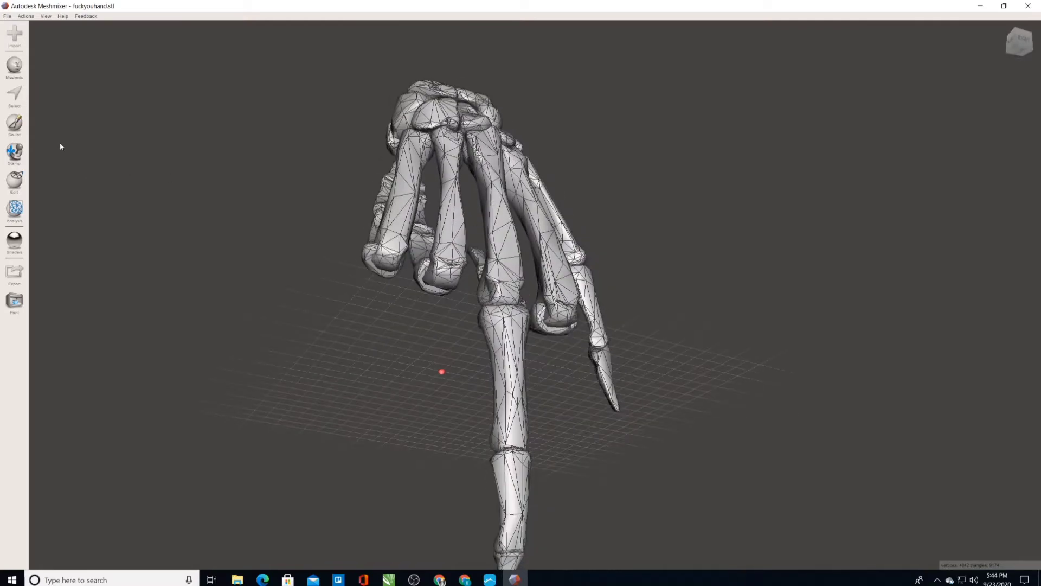
{"action": "scroll", "coordinate": [429, 218], "scroll_direction": "down", "scroll_amount": 2}
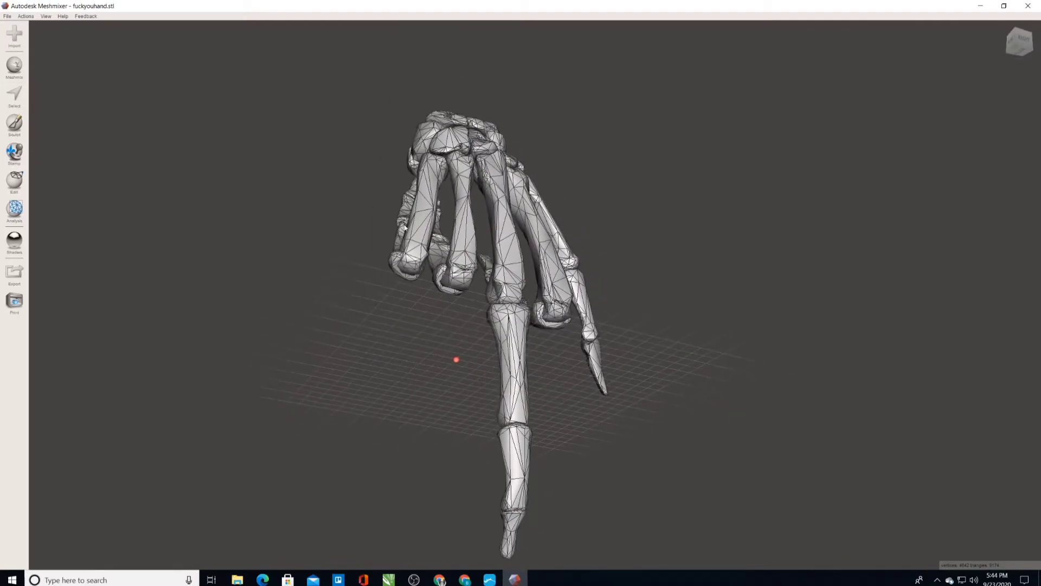
{"action": "left_click", "coordinate": [15, 98]}
Step: Select the whole hand mesh with Ctrl+A and apply Edit > Remesh to it
{"action": "key", "text": "ctrl+a"}
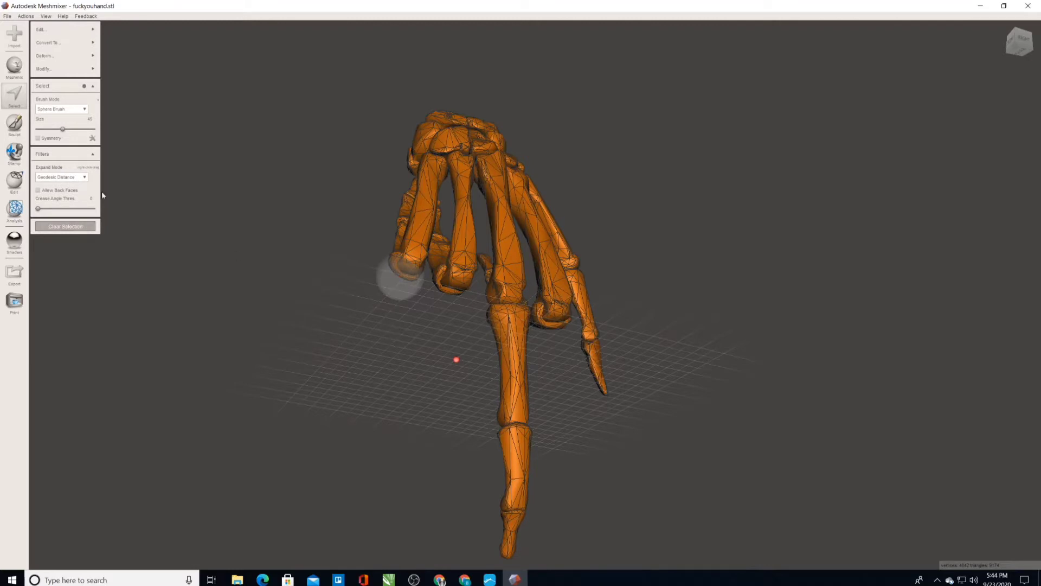
{"action": "left_click", "coordinate": [53, 29]}
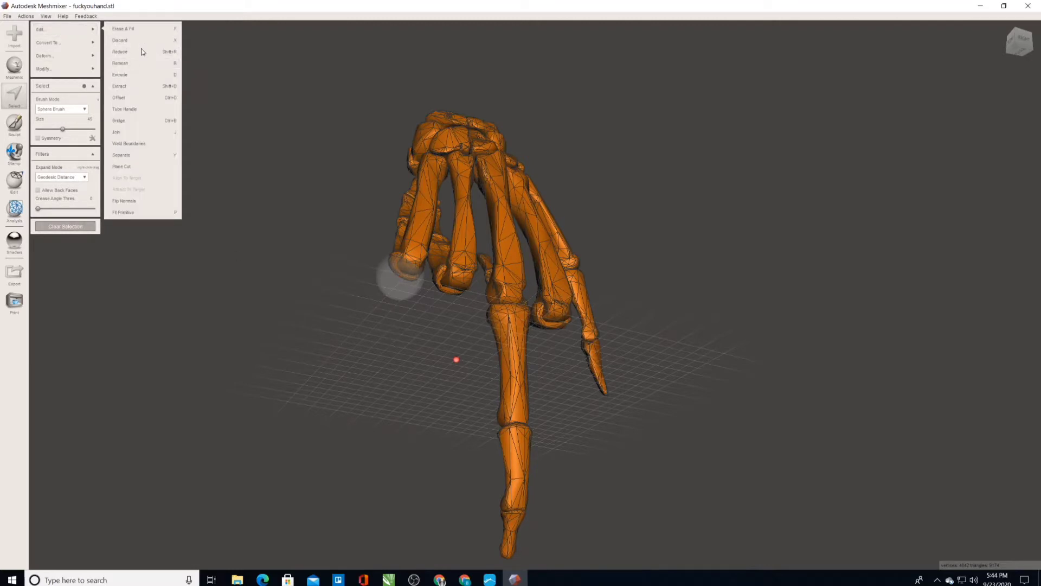
{"action": "left_click", "coordinate": [135, 63]}
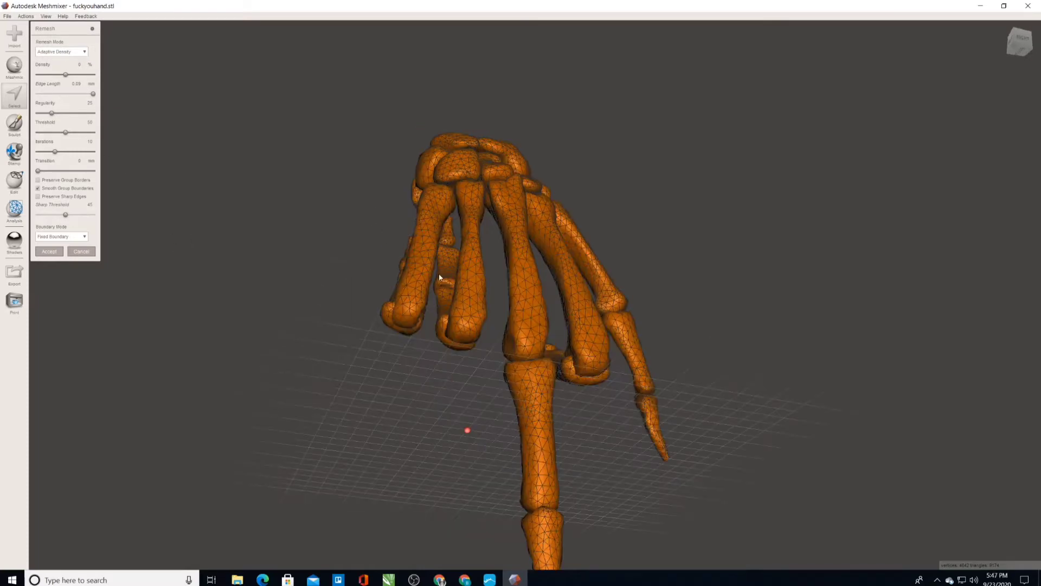
Step: Keep Smooth Group Boundaries on and raise the remesh Density from 33 to about 41%
{"action": "left_click", "coordinate": [38, 188]}
{"action": "right_click_drag", "start_coordinate": [516, 278], "coordinate": [510, 232]}
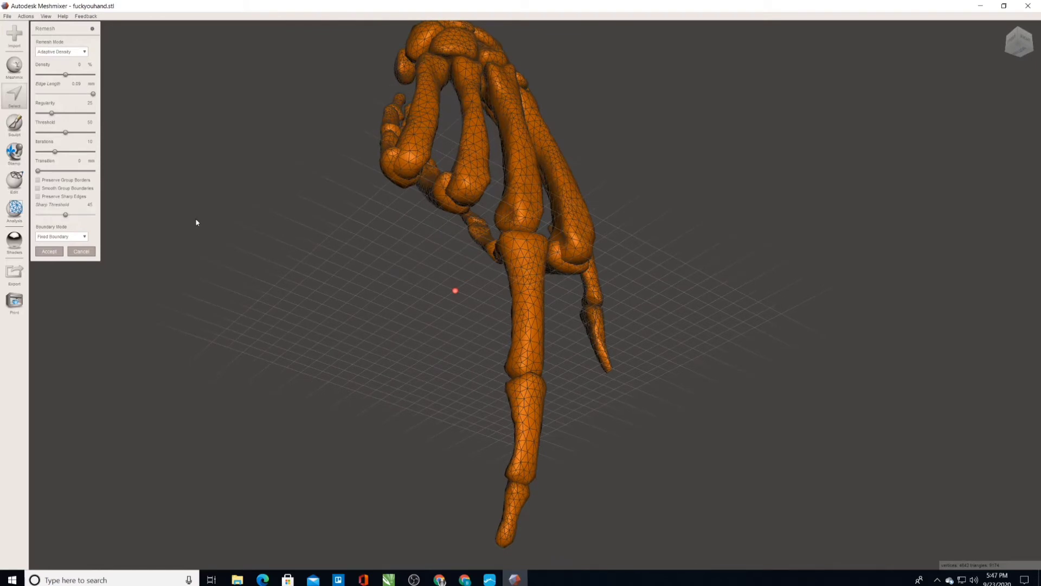
{"action": "left_click", "coordinate": [38, 188]}
{"action": "left_click_drag", "start_coordinate": [68, 74], "coordinate": [84, 76]}
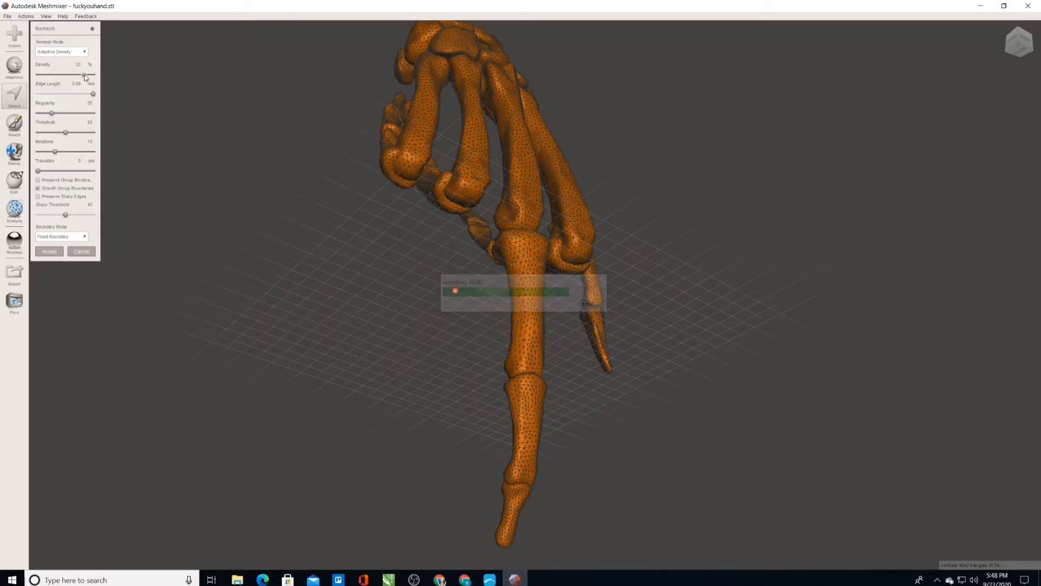
{"action": "right_click_drag", "start_coordinate": [373, 199], "coordinate": [342, 197]}
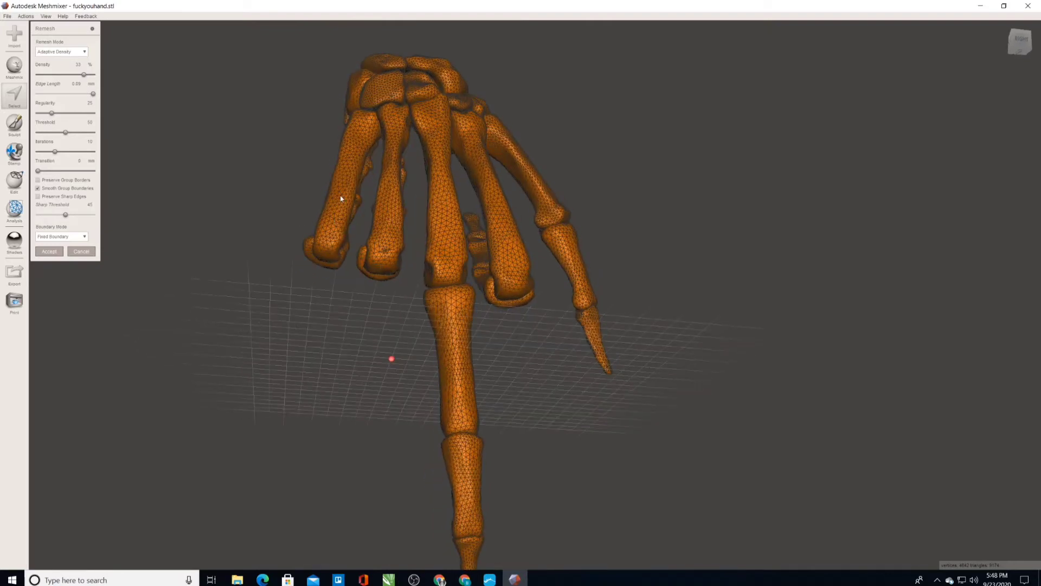
{"action": "left_click", "coordinate": [89, 77]}
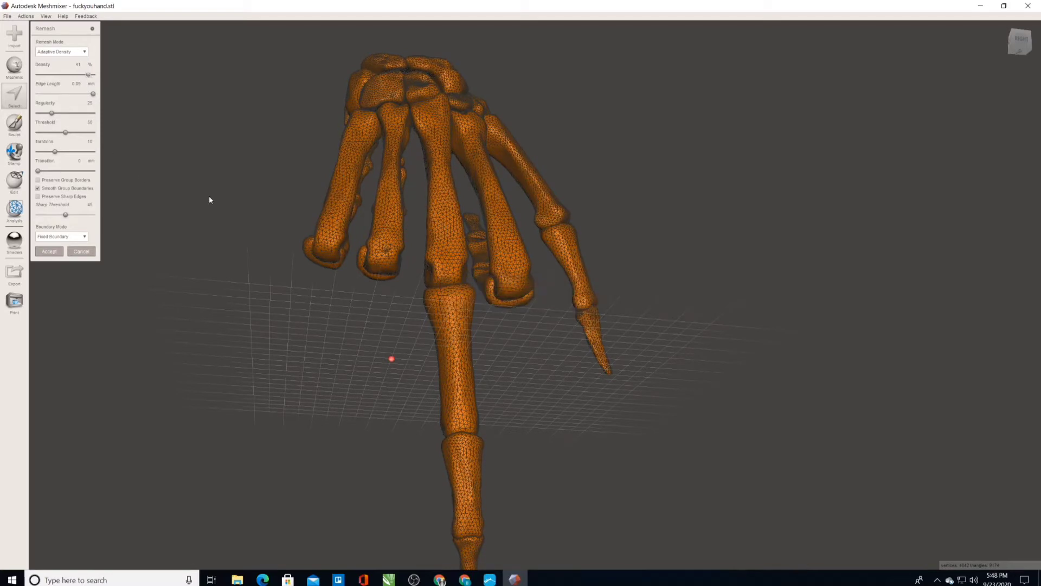
Step: Accept the 41% remesh result and begin a File > Export of the mesh
{"action": "left_click", "coordinate": [49, 251]}
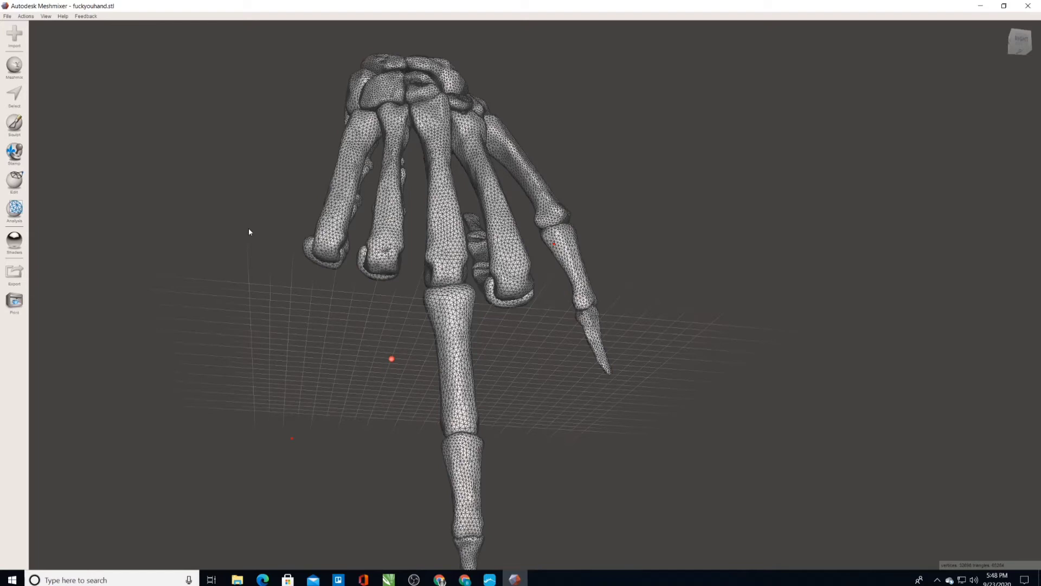
{"action": "left_click", "coordinate": [7, 15]}
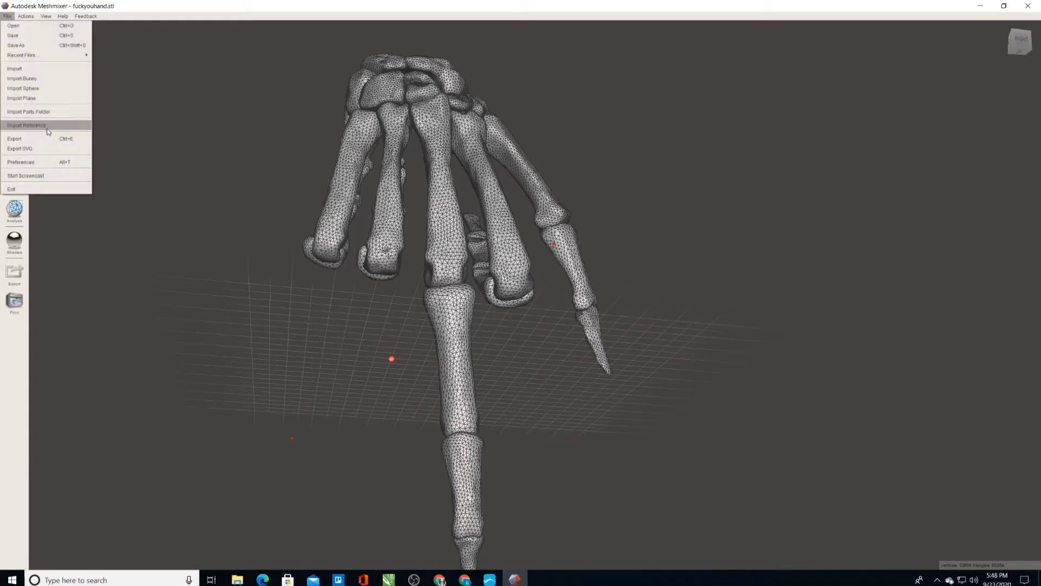
{"action": "left_click", "coordinate": [37, 140]}
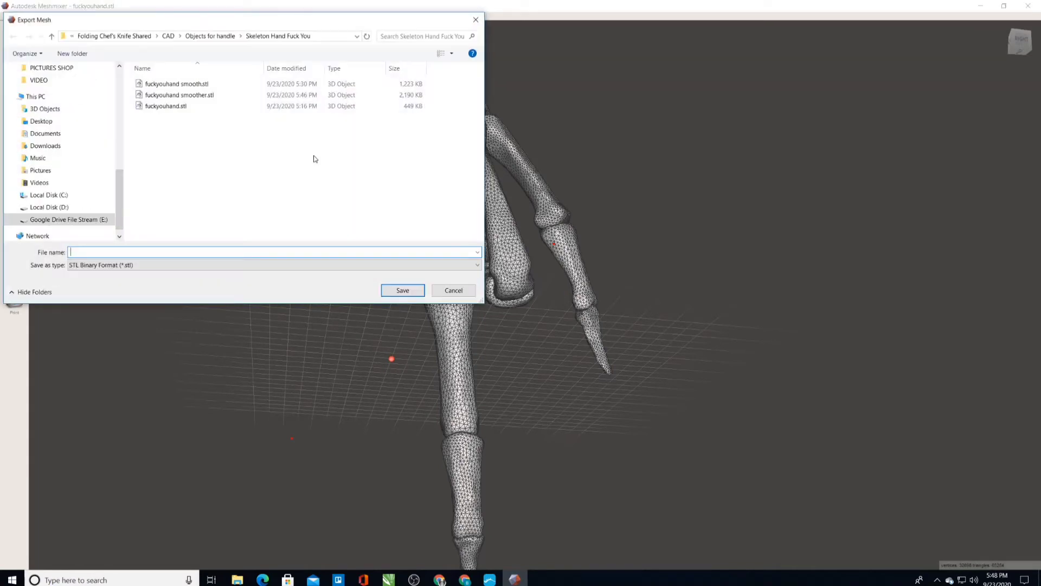
Step: Save the export as 'fuckyouhand smoothest.stl', continuing past the non-manifold warning
{"action": "left_click", "coordinate": [181, 95]}
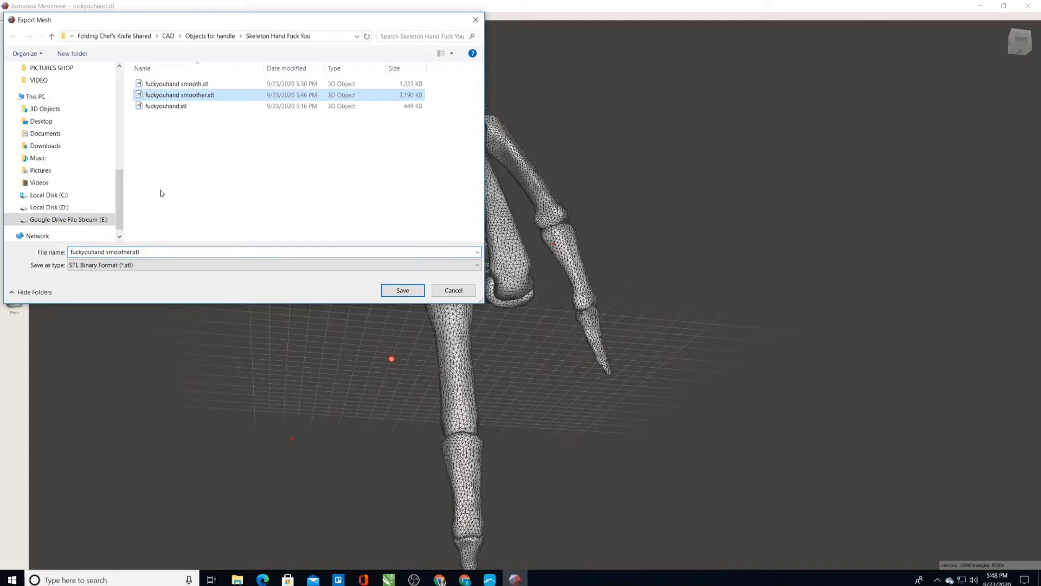
{"action": "left_click", "coordinate": [139, 252]}
{"action": "left_click", "coordinate": [131, 252]}
{"action": "key", "text": "BackSpace"}
{"action": "key", "text": "BackSpace"}
{"action": "type", "text": "est"}
{"action": "key", "text": "Return"}
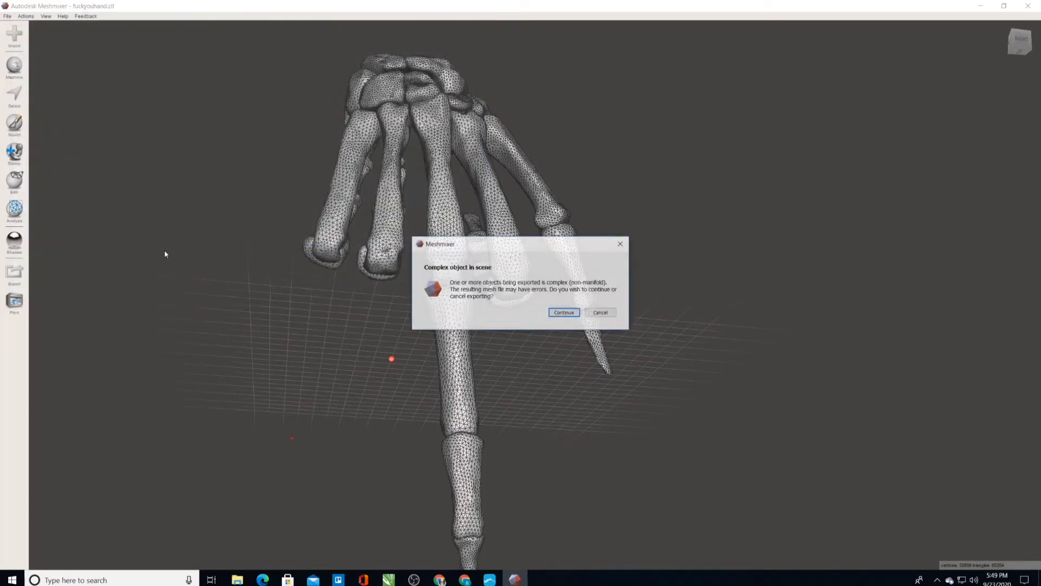
{"action": "left_click", "coordinate": [564, 313]}
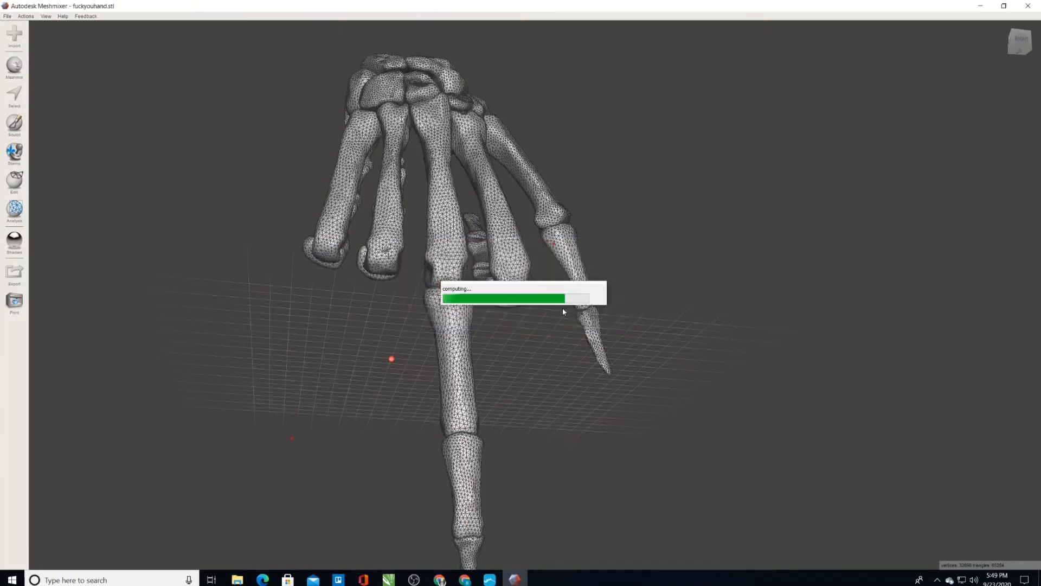
Step: Import fuckyouhand smoothest.stl into CHITUBOX alongside the original hand
{"action": "key", "text": "alt+Tab"}
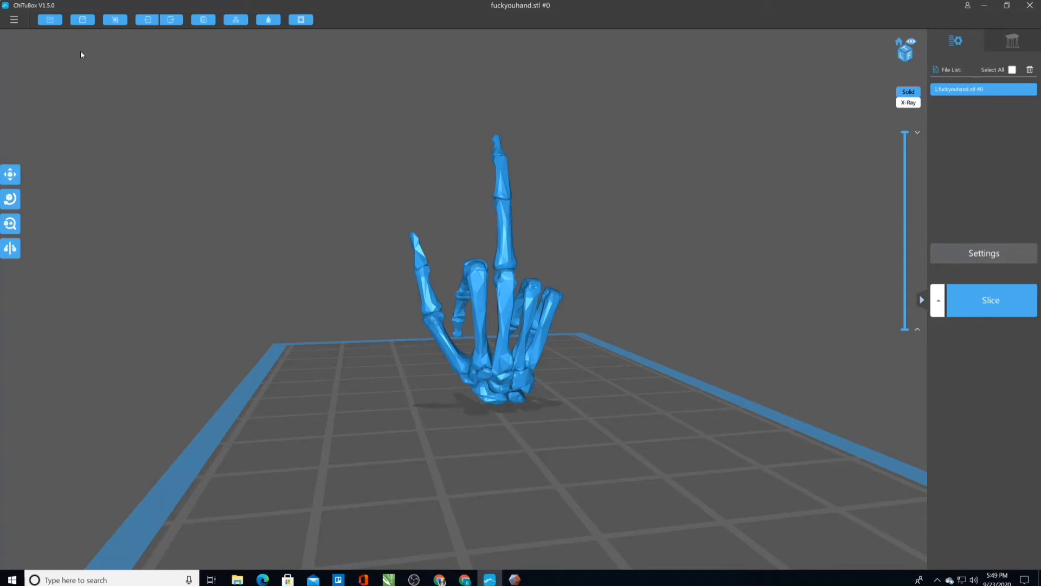
{"action": "key", "text": "ctrl+o"}
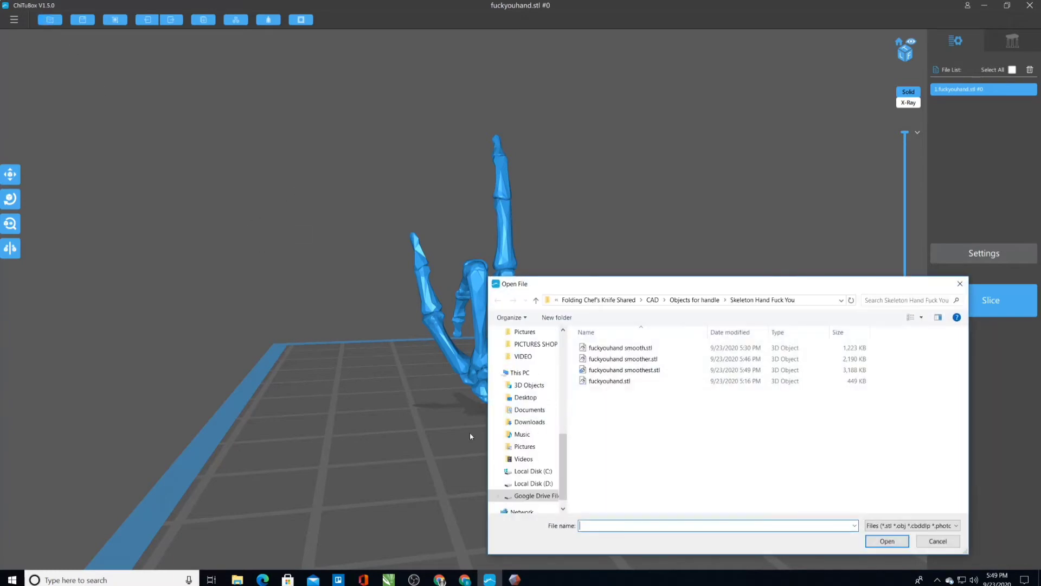
{"action": "double_click", "coordinate": [641, 370]}
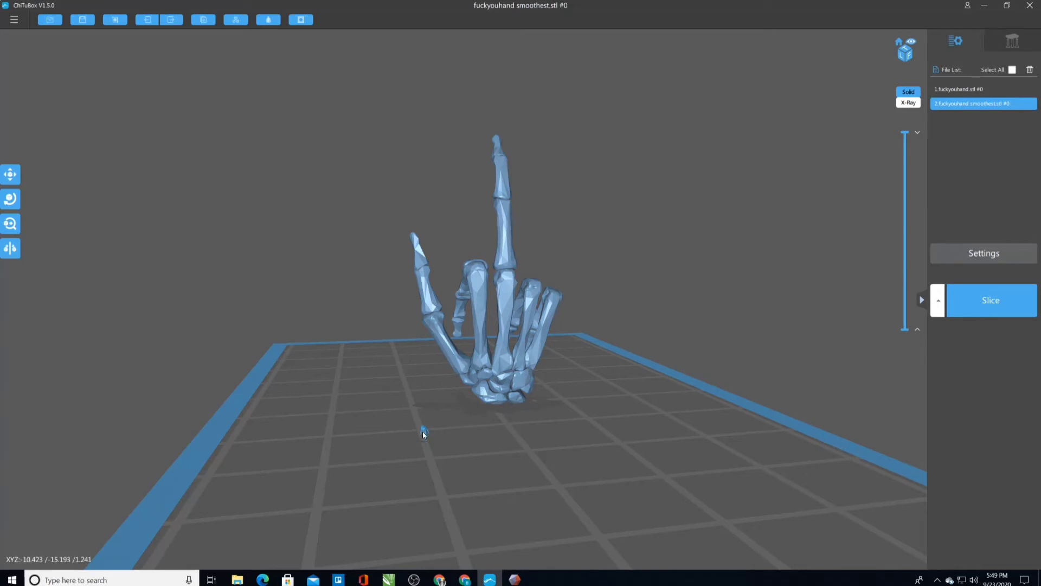
Step: Scale the tiny new hand up by entering an X size beginning with 10
{"action": "left_click", "coordinate": [9, 224]}
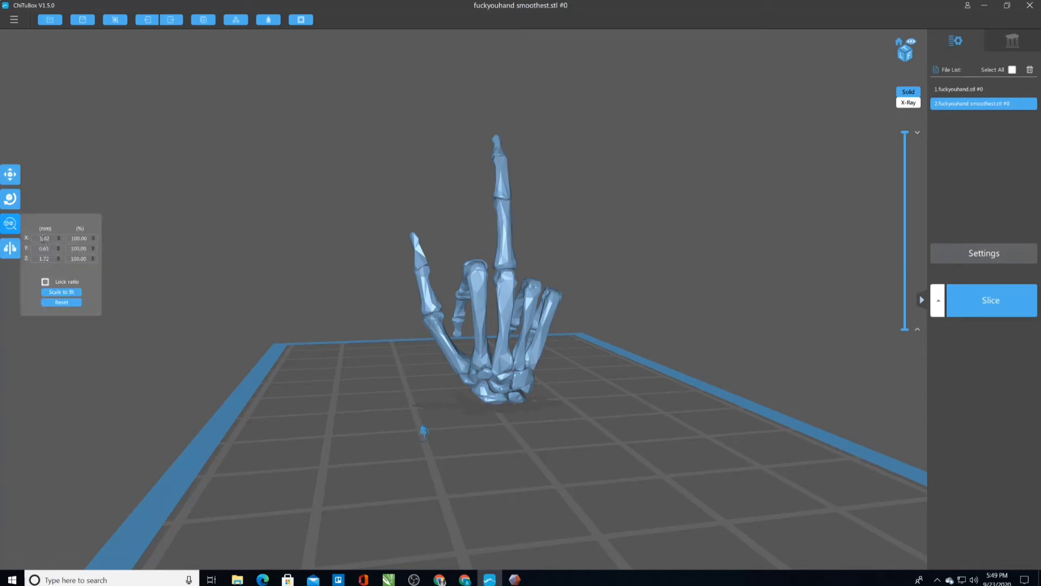
{"action": "left_click", "coordinate": [44, 238]}
{"action": "type", "text": "10"}
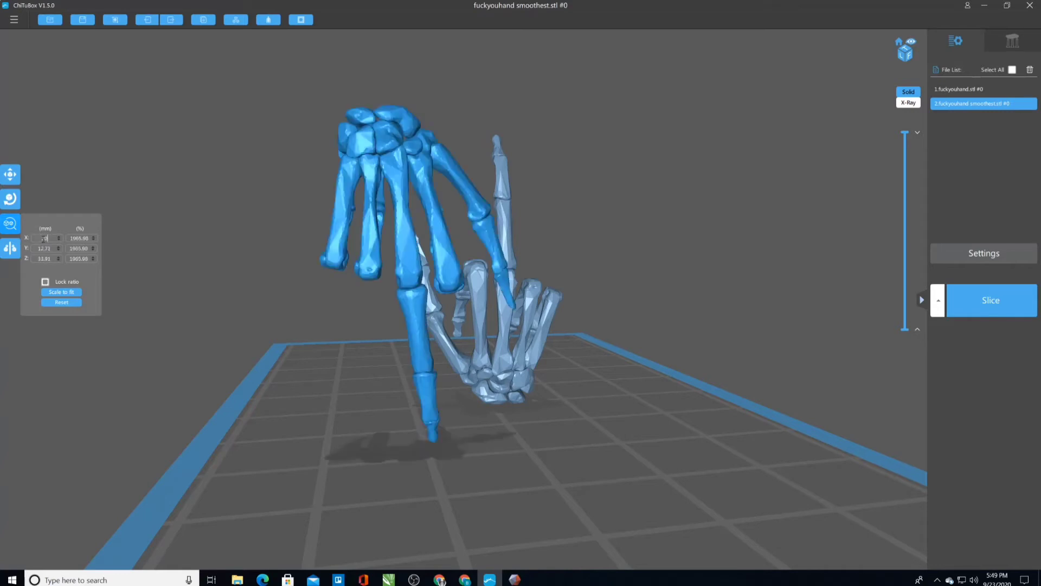
Step: Rotate the smoothed hand upright and orbit to compare it side by side with the original
{"action": "left_click", "coordinate": [416, 266]}
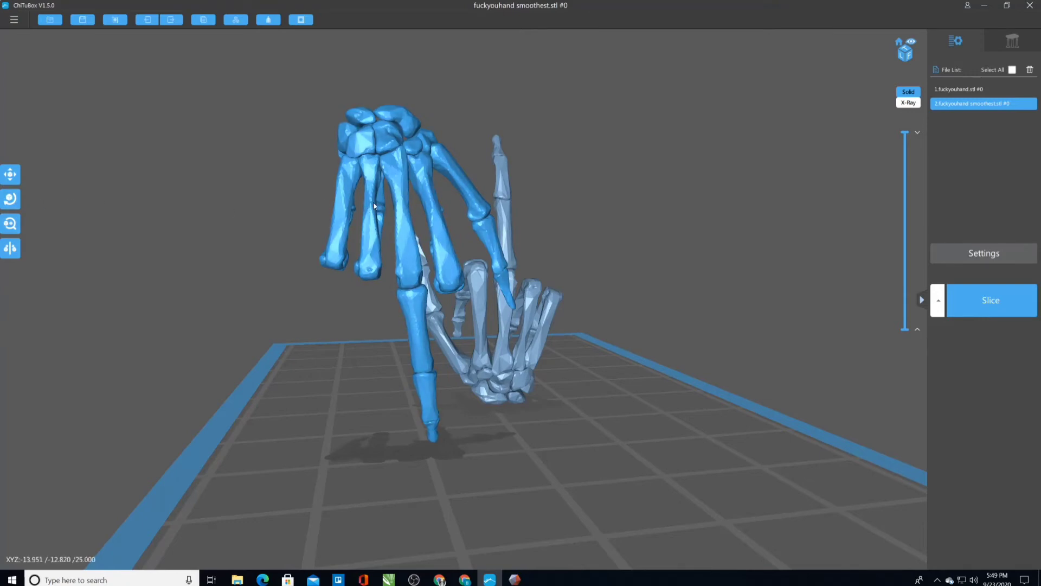
{"action": "key", "text": "r"}
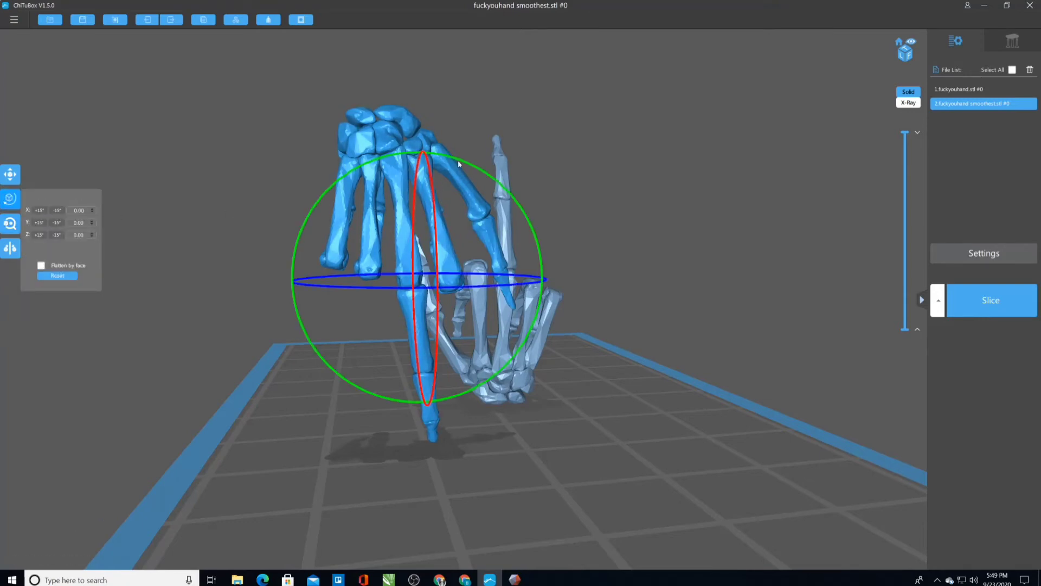
{"action": "left_click_drag", "start_coordinate": [458, 160], "coordinate": [353, 197]}
{"action": "scroll", "coordinate": [478, 193], "scroll_direction": "up", "scroll_amount": 6}
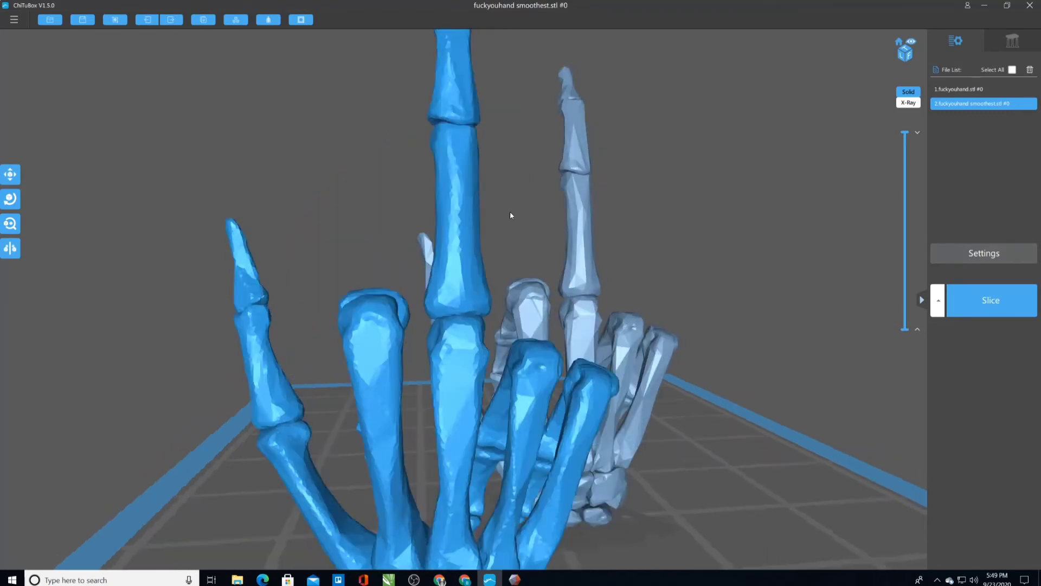
{"action": "left_click_drag", "start_coordinate": [489, 208], "coordinate": [671, 225]}
{"action": "left_click_drag", "start_coordinate": [477, 228], "coordinate": [282, 205]}
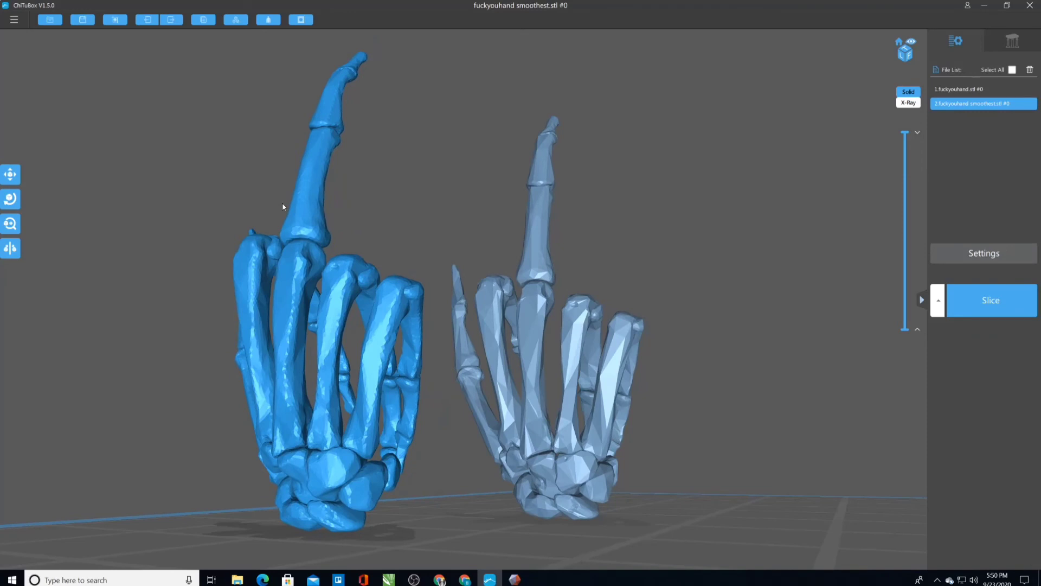